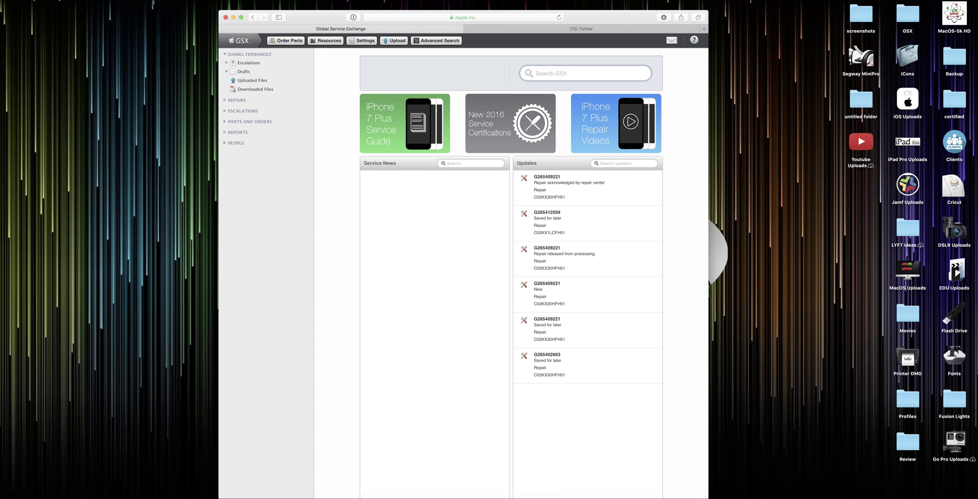
Search GSX for the iPad Pro 12.9-inch Wi-Fi, Cellular by its serial number to open its record
text(DLXR1EGWGMW5)
key(super+a)
key(Return)
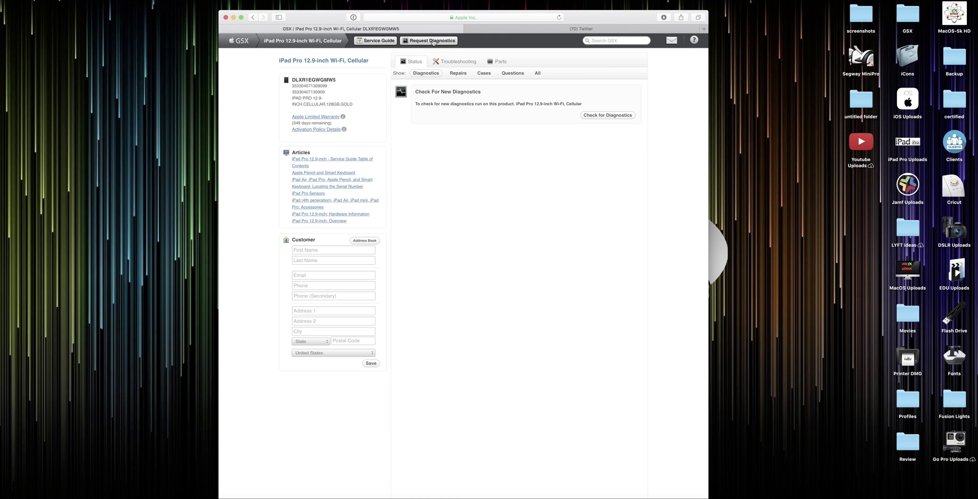
click(433, 42)
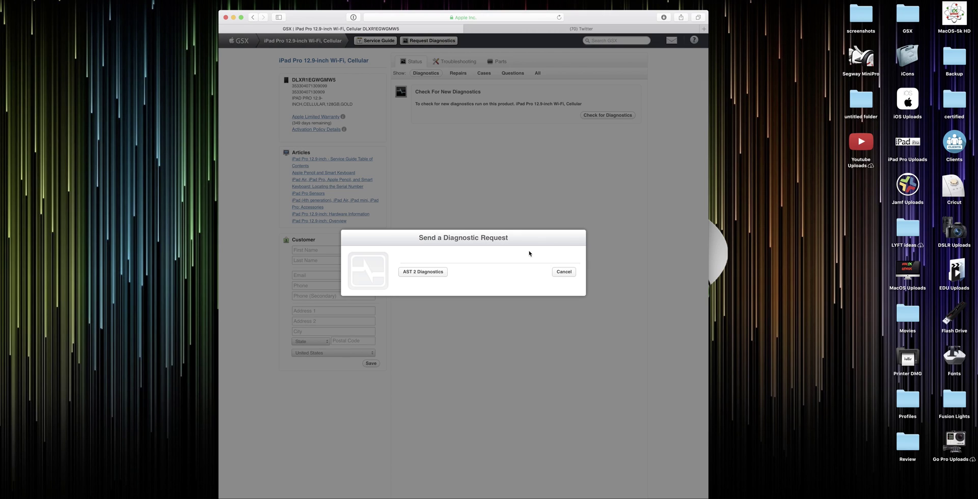
click(421, 273)
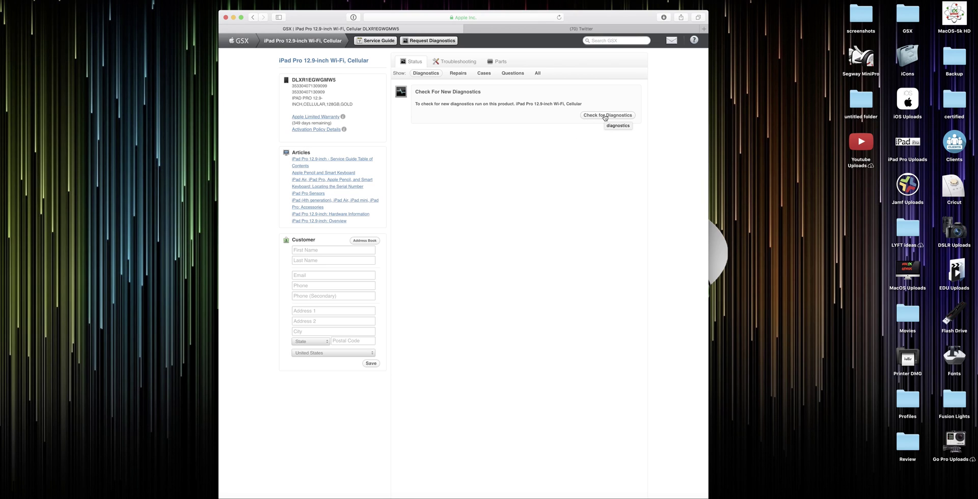
click(604, 116)
click(428, 42)
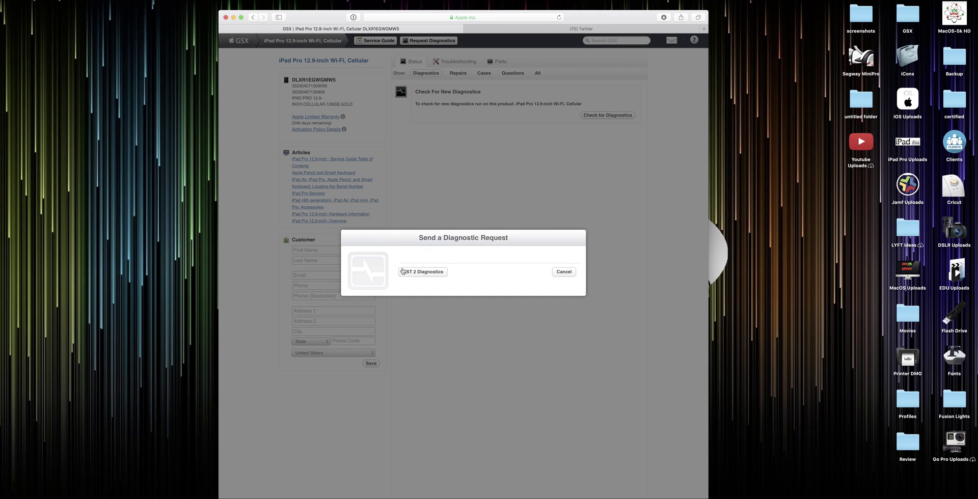
click(563, 272)
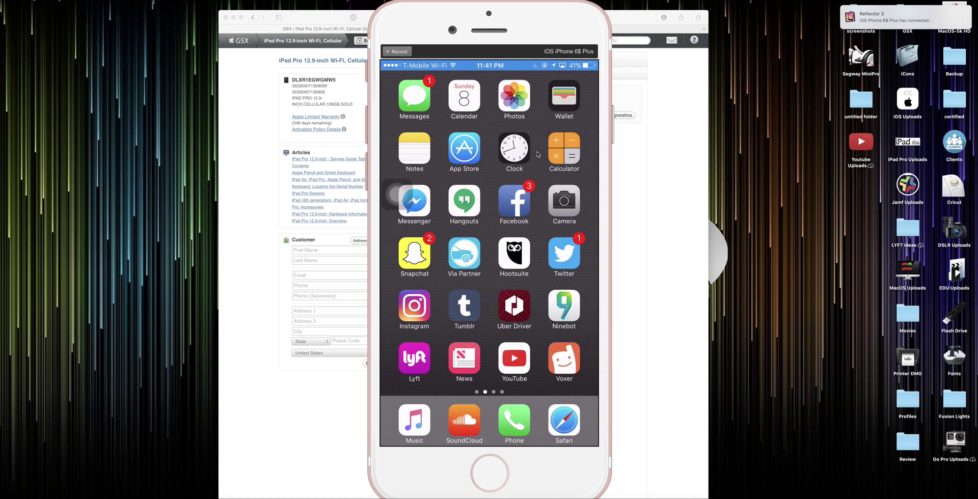
Place the Reflector iPhone mirror on the right and the Safari GSX window on the left
drag(478, 16, 797, 21)
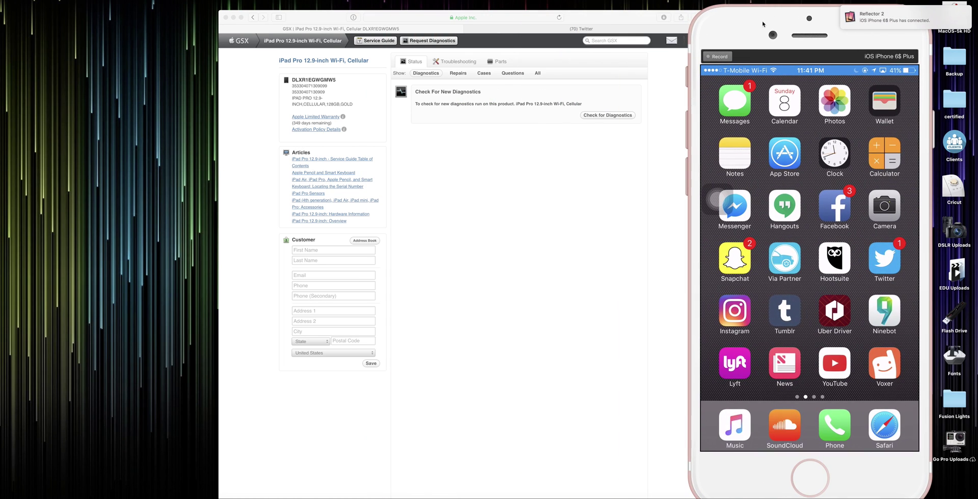
drag(598, 24, 429, 22)
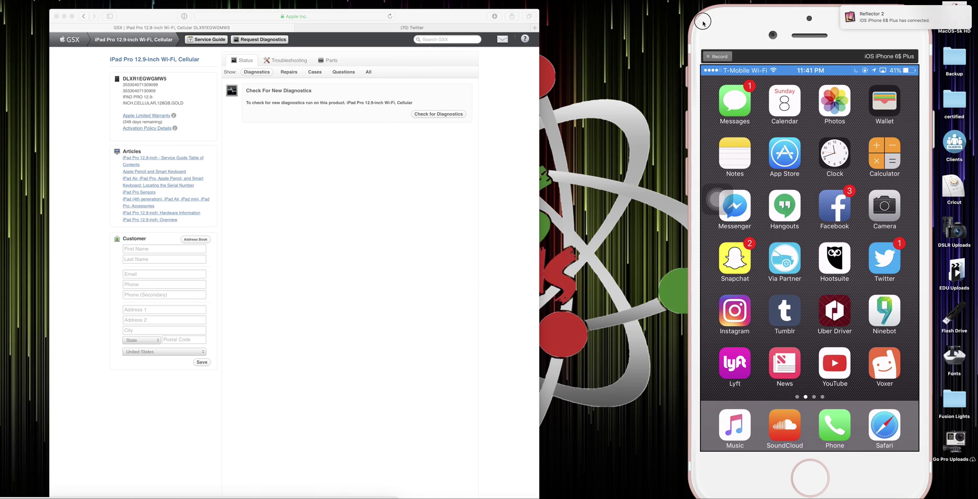
drag(743, 20, 630, 22)
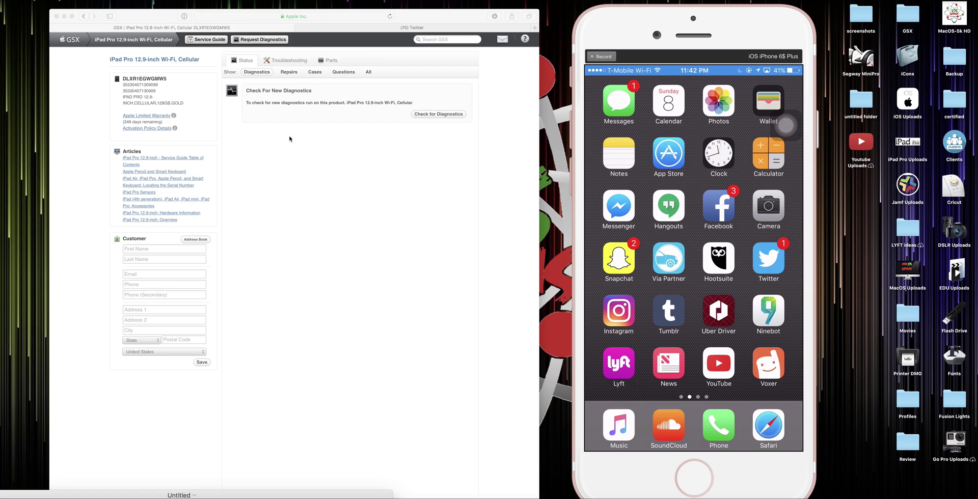
From the GSX home page, paste the iPhone 6s Plus serial from Notes into Search GSX
click(74, 42)
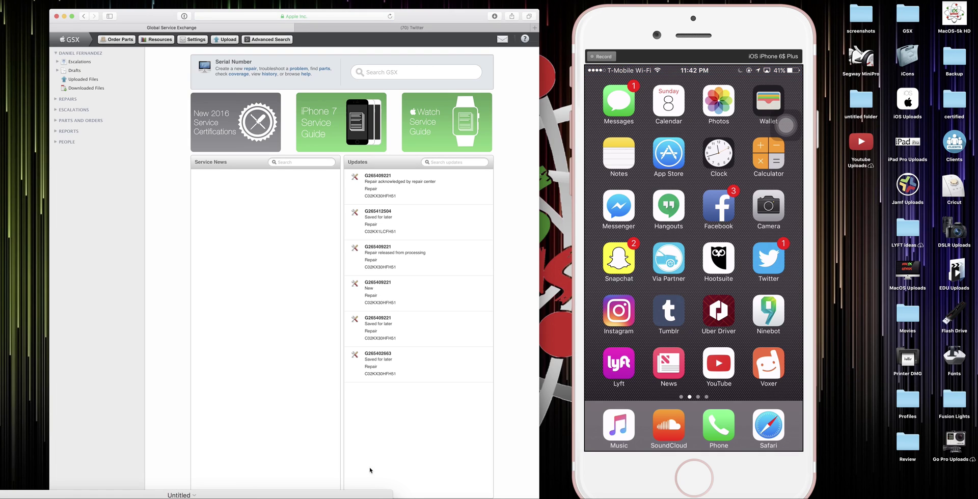
click(404, 497)
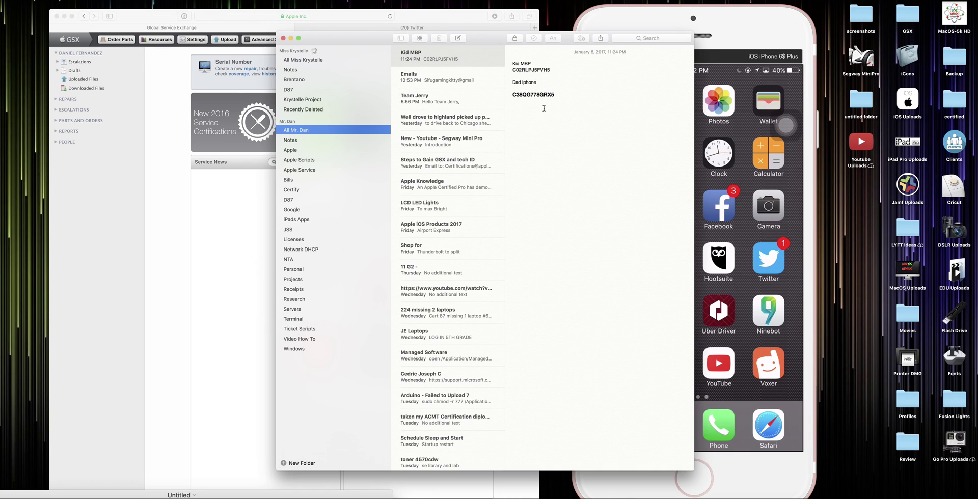
drag(554, 95, 513, 95)
key(super+c)
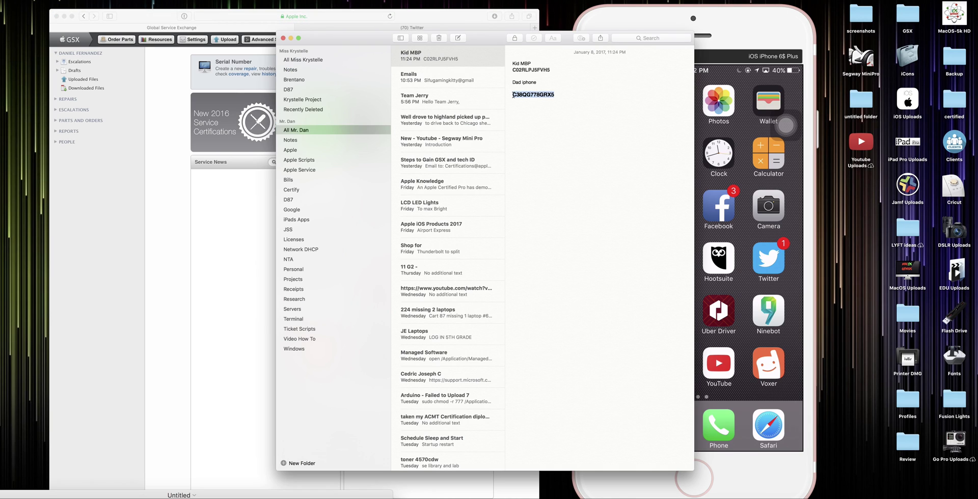
click(291, 39)
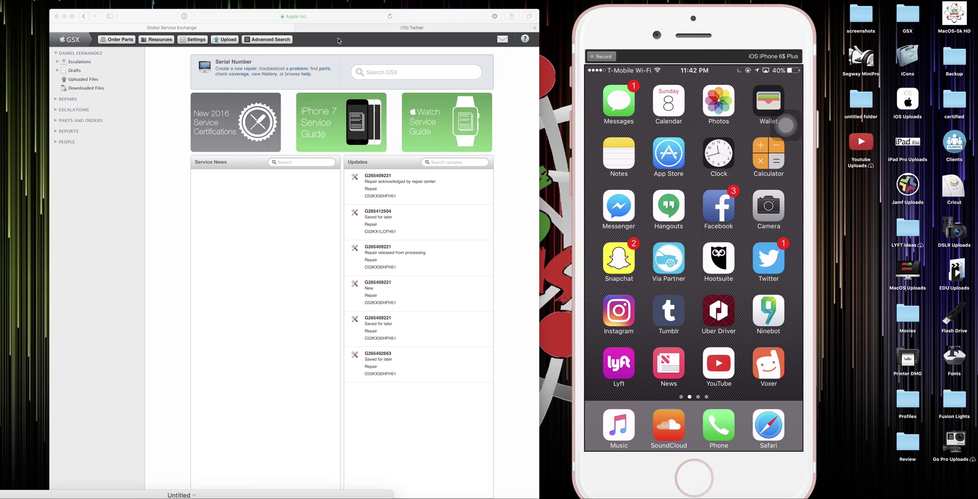
click(380, 72)
key(super+v)
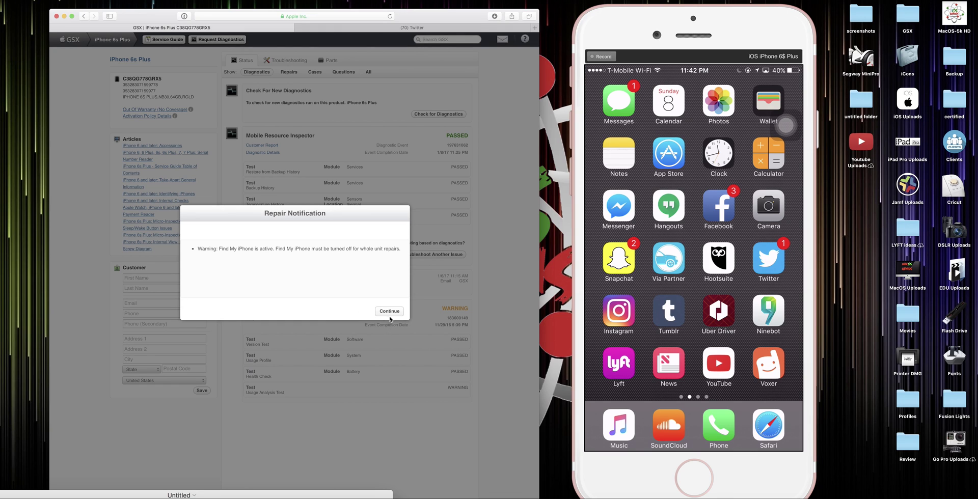
Continue past the Find My iPhone Repair Notification to reveal the past diagnostics
click(390, 312)
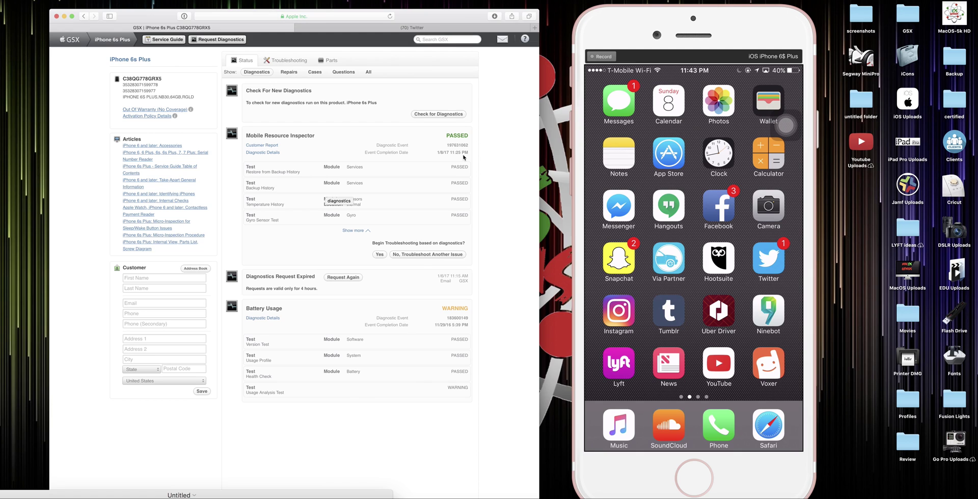
Request a manual diagnostics ticket number for the iPhone 6s Plus instead of an email request
click(215, 40)
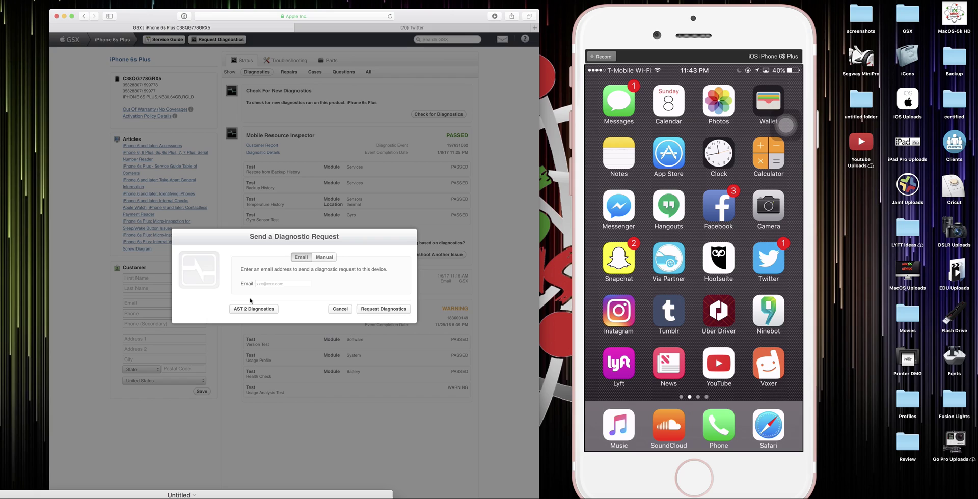
drag(243, 270, 388, 270)
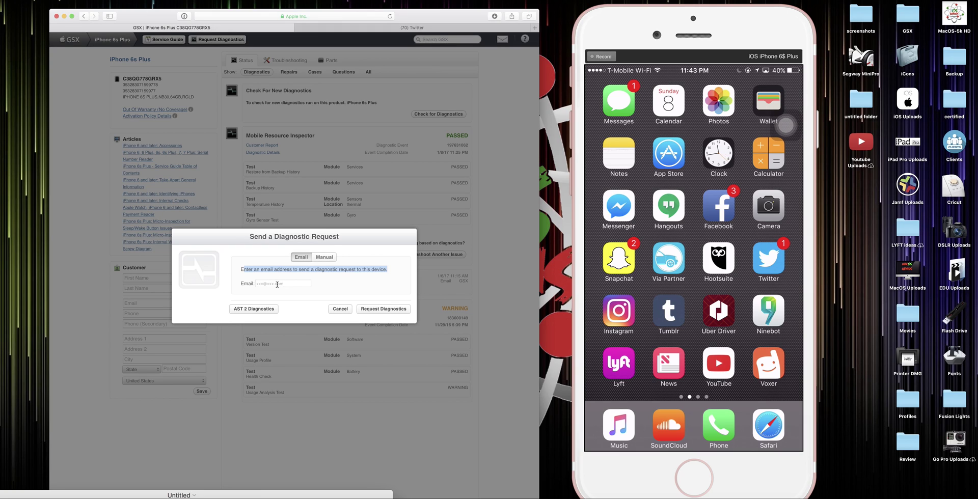
click(277, 284)
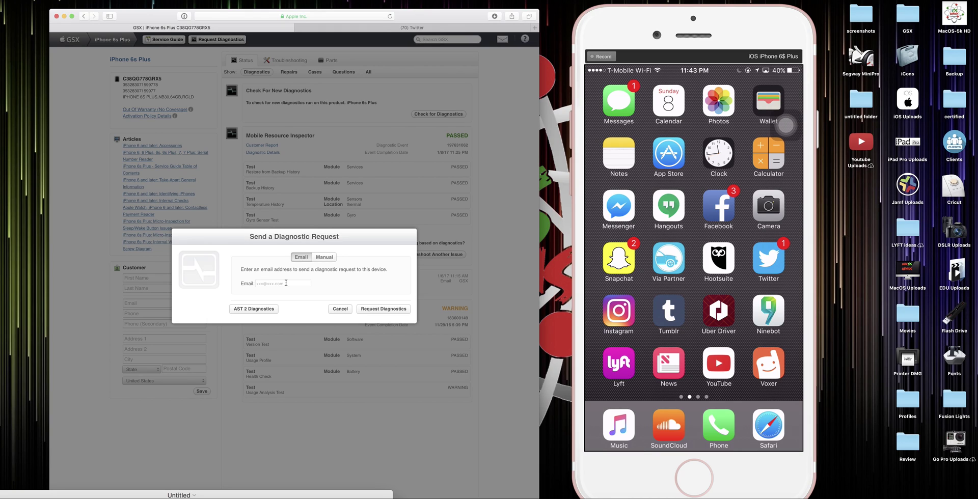
click(324, 257)
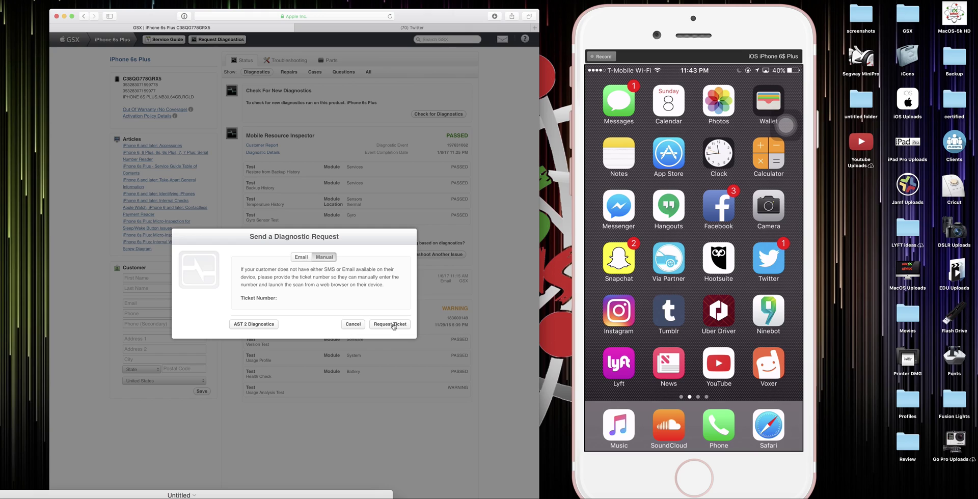
click(394, 326)
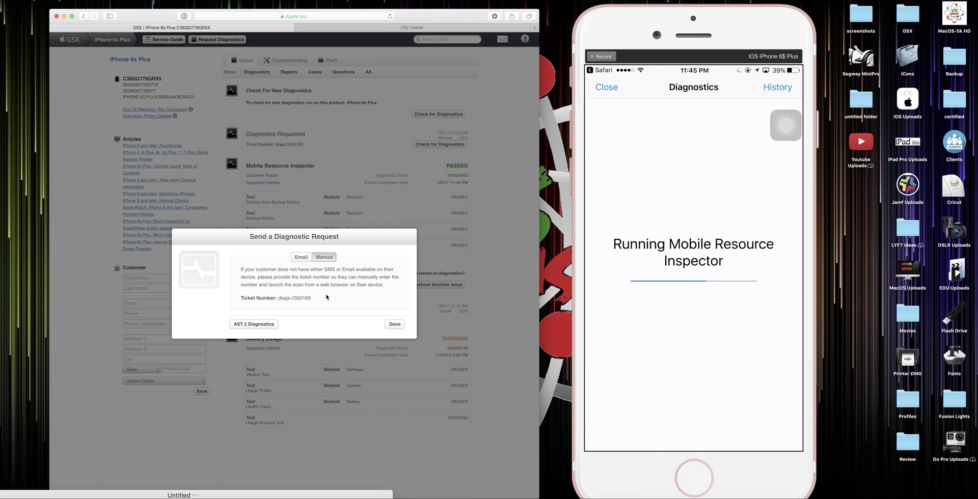
click(394, 324)
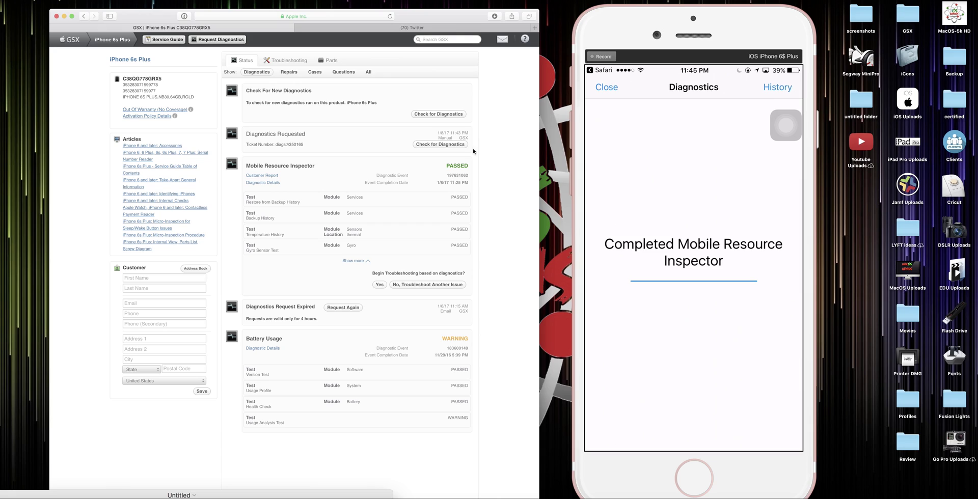
drag(468, 133, 436, 132)
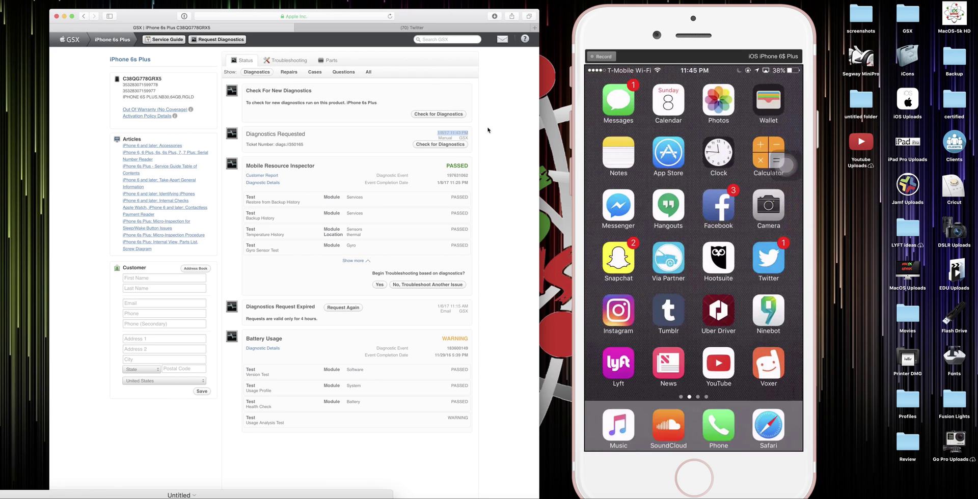
click(483, 134)
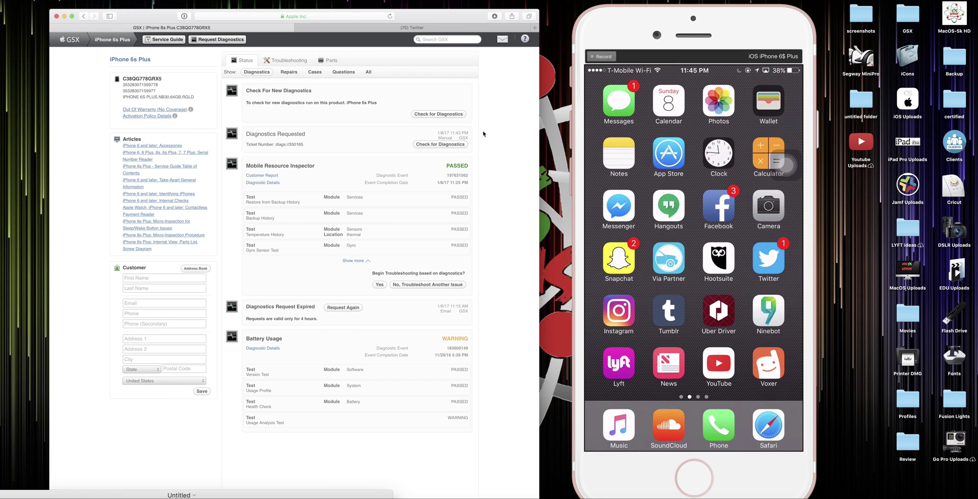
Use Check for Diagnostics in the Diagnostics Requested card to pull in the 1/8/17 11:43 PM result
click(442, 145)
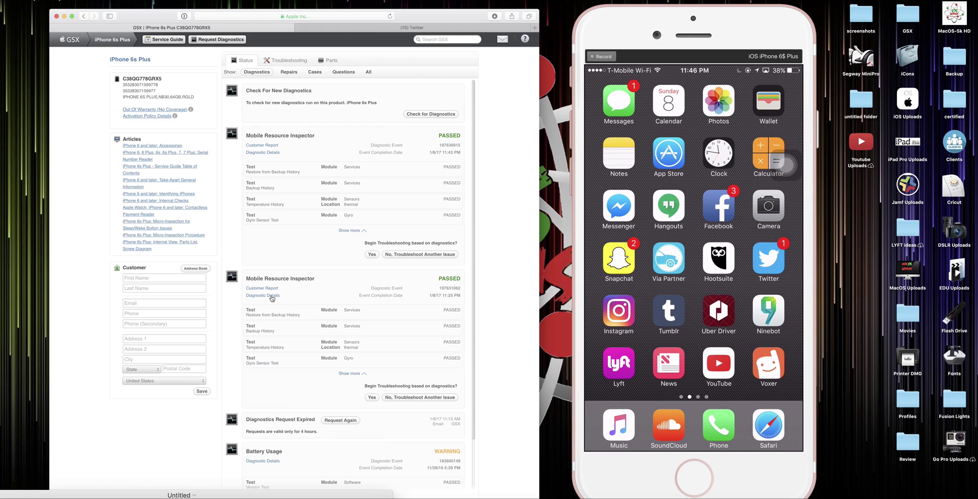
Show more on the new Mobile Resource Inspector card and scroll to the ApplePay module
click(353, 231)
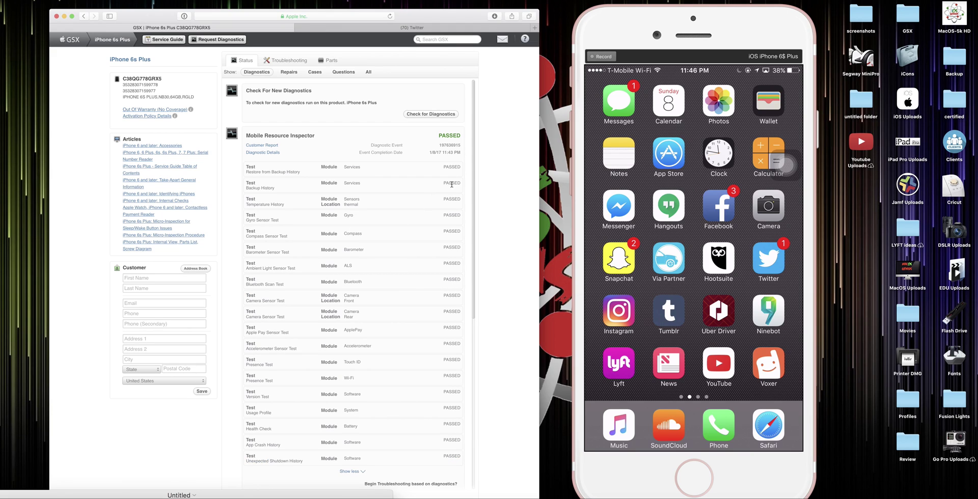
mouse_move(473, 156)
mouse_down()
mouse_move(474, 192)
mouse_move(475, 171)
mouse_up()
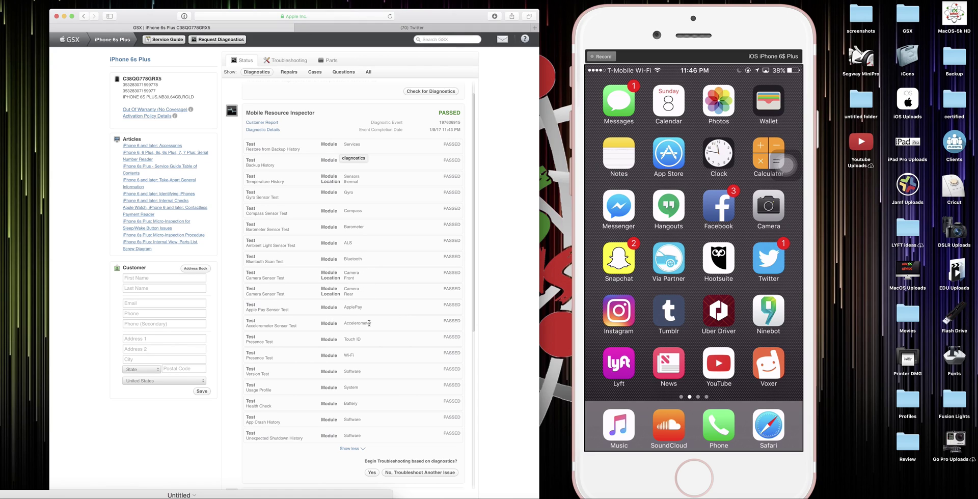
drag(371, 308, 344, 307)
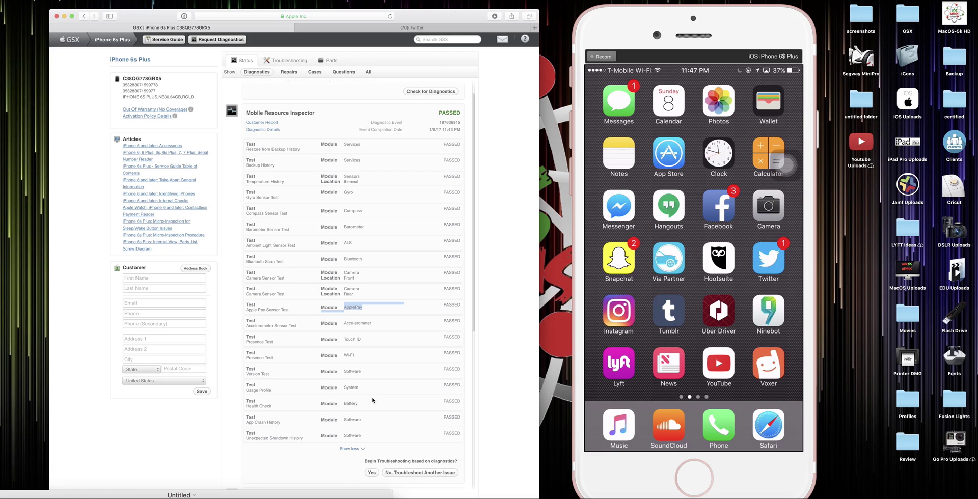
Move the Safari window left and widen it, clearing the ApplePay text selection
scroll(372, 400, down, 5)
scroll(372, 400, up, 5)
scroll(372, 400, down, 5)
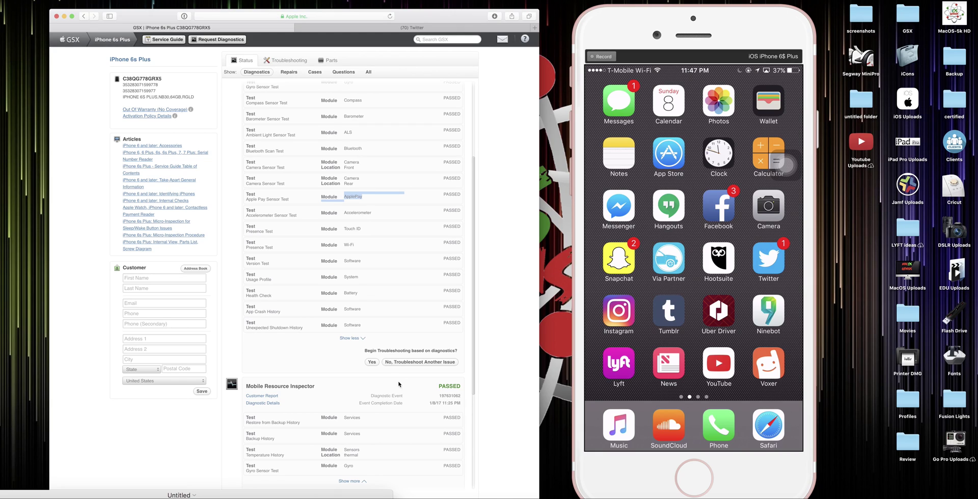
drag(423, 9, 376, 11)
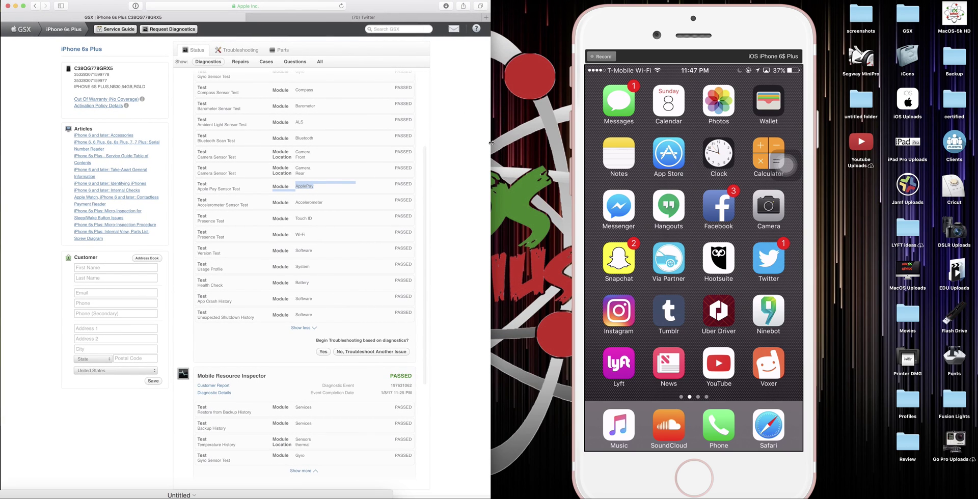
drag(490, 144, 569, 142)
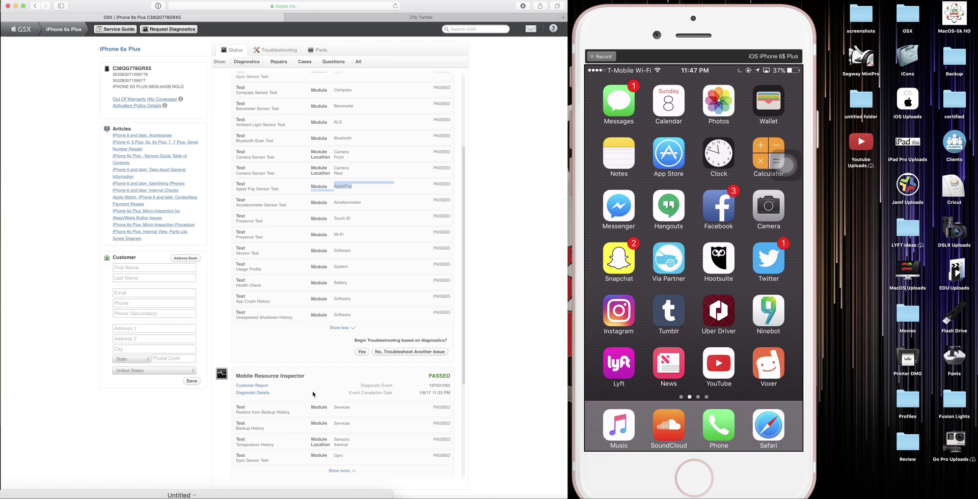
click(296, 393)
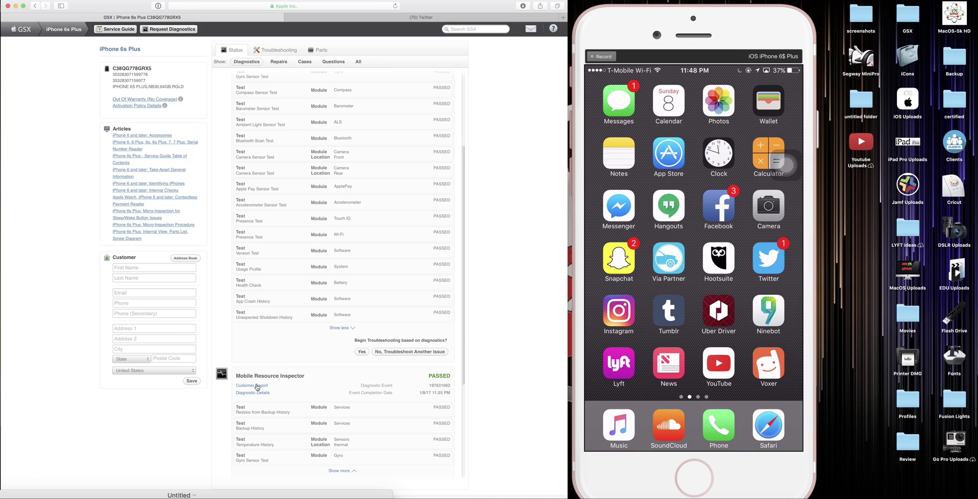
Open the older result's Diagnostic Details in a new tab, see the Application Exception, and close it
click(257, 386)
click(261, 385)
click(261, 393)
triple_click(261, 395)
right_click(261, 394)
click(283, 387)
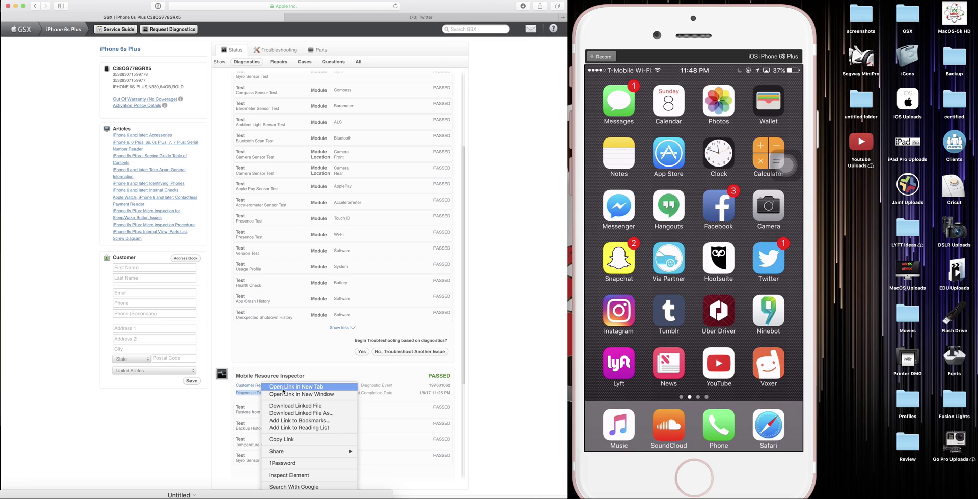
click(290, 17)
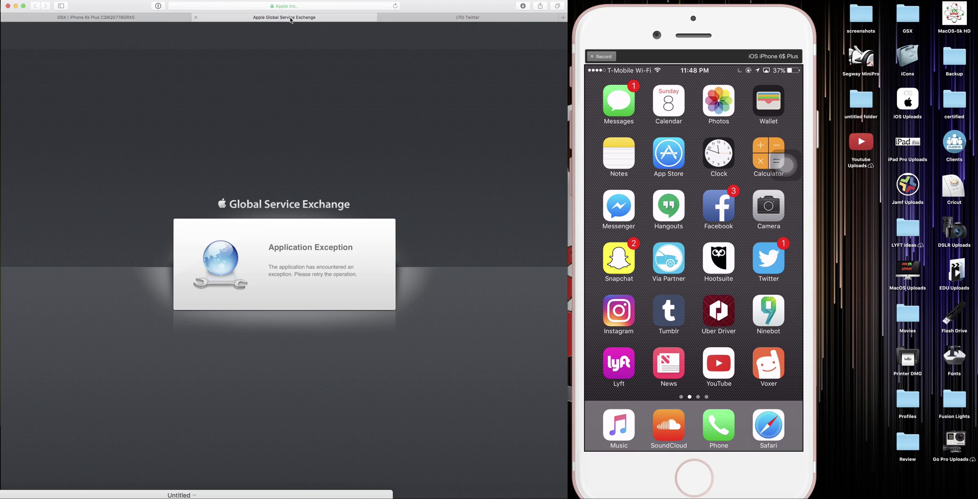
click(196, 17)
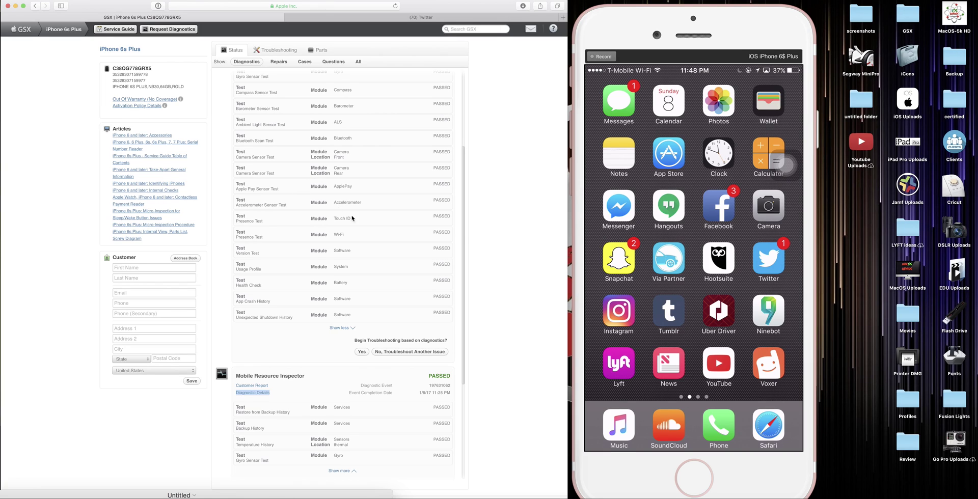
Scroll down to the Battery Usage card showing Usage Analysis Test as WARNING
drag(463, 178, 464, 112)
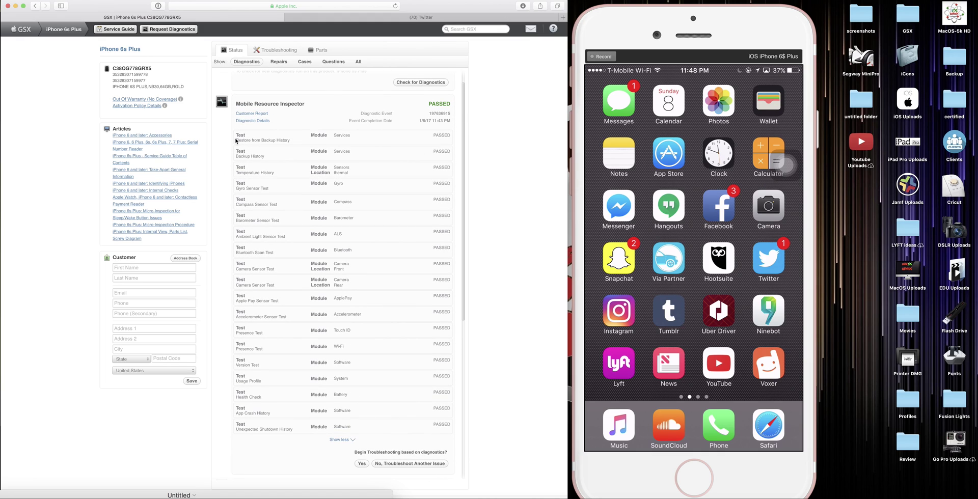
drag(235, 141, 416, 341)
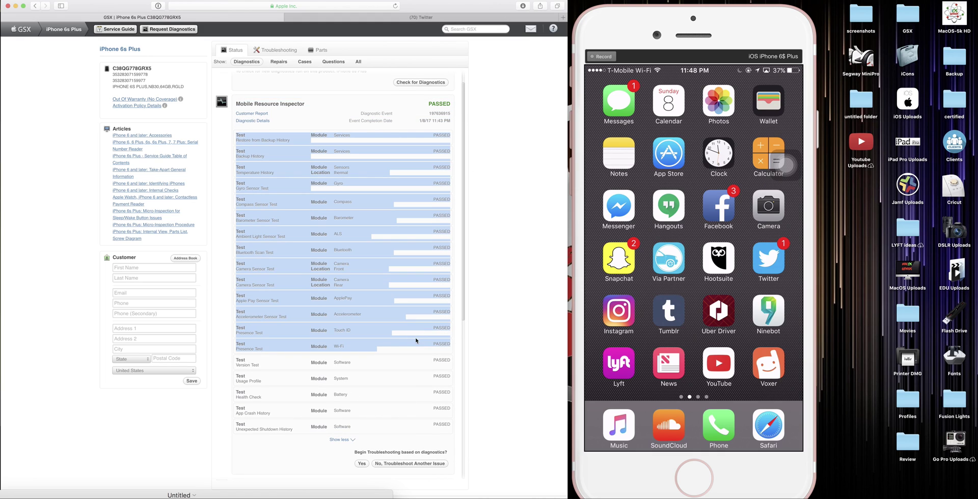
click(433, 369)
drag(461, 304, 454, 488)
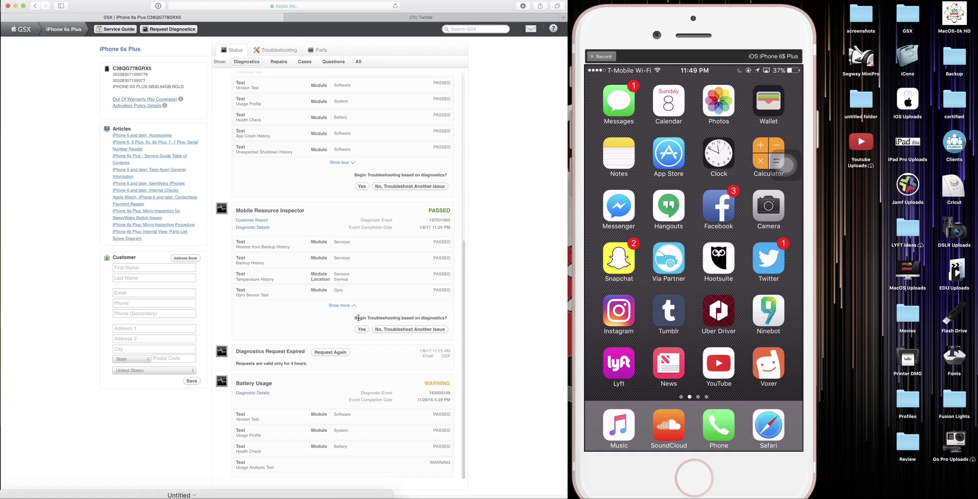
drag(357, 317, 445, 318)
click(262, 395)
right_click(260, 396)
click(275, 388)
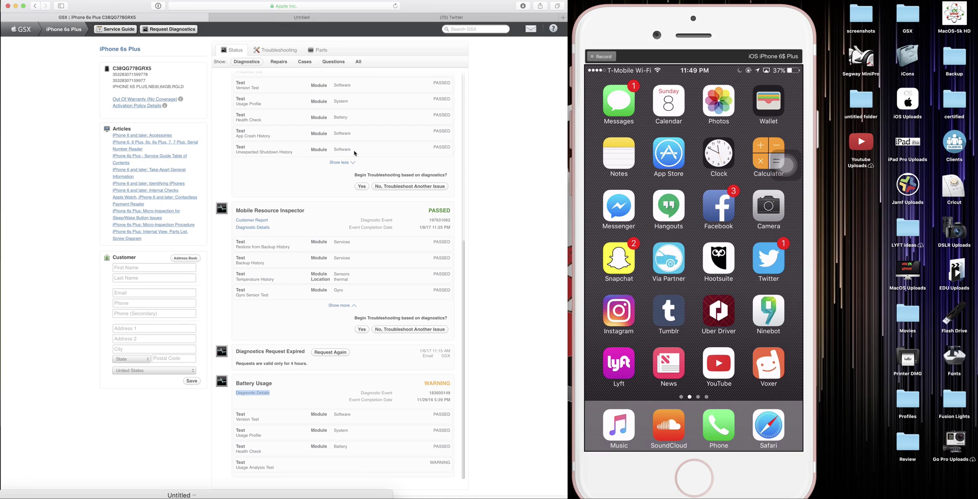
click(322, 19)
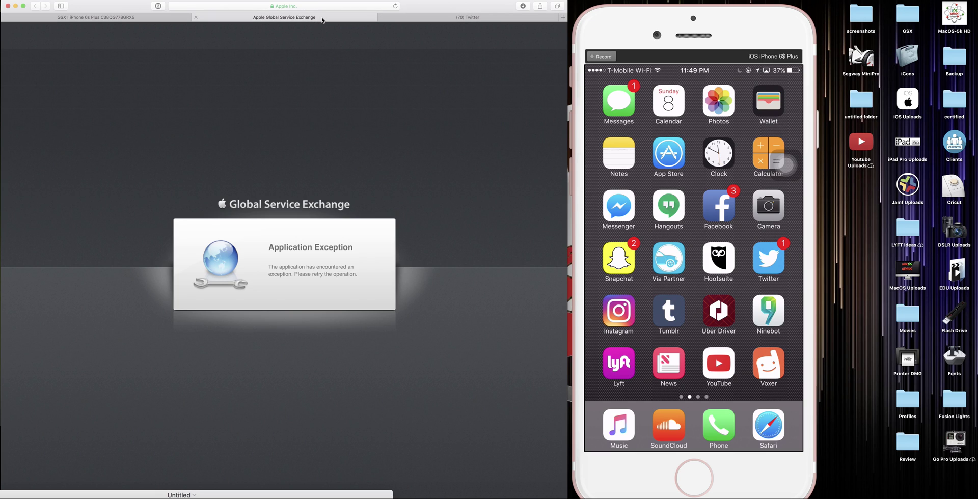
click(195, 17)
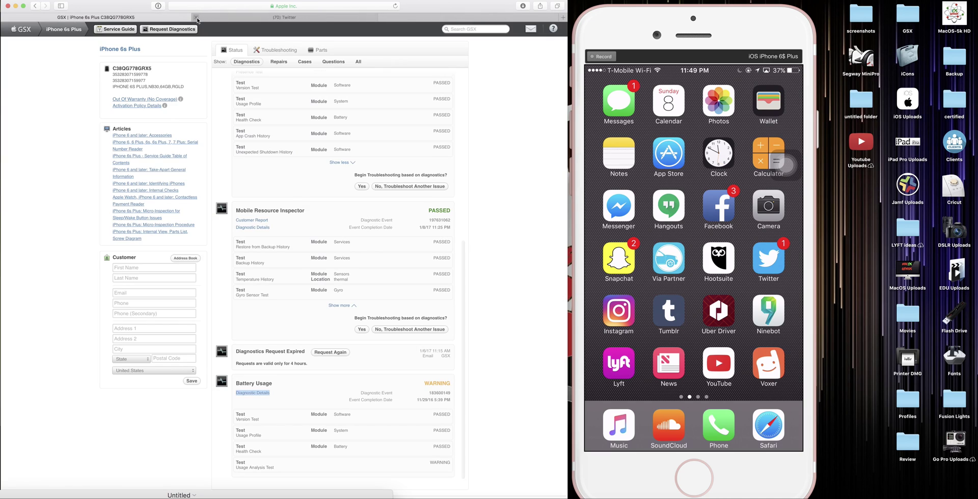
drag(462, 374, 469, 322)
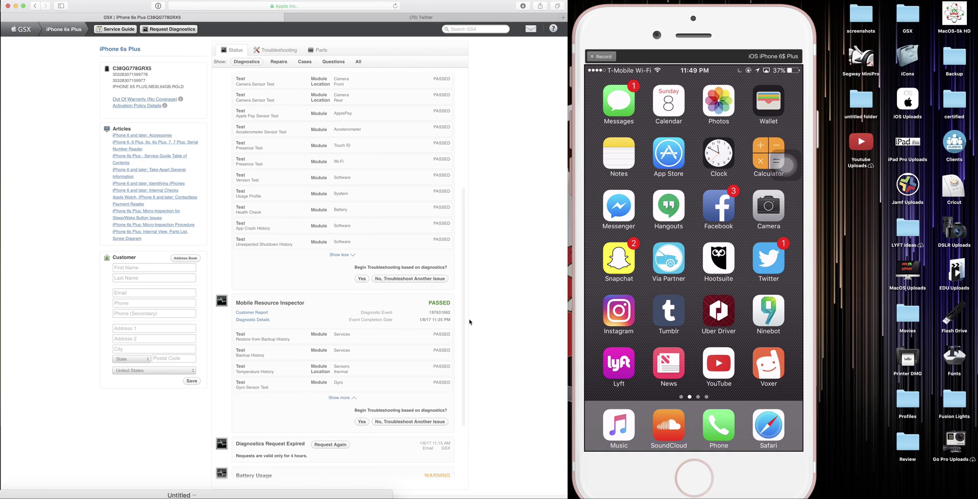